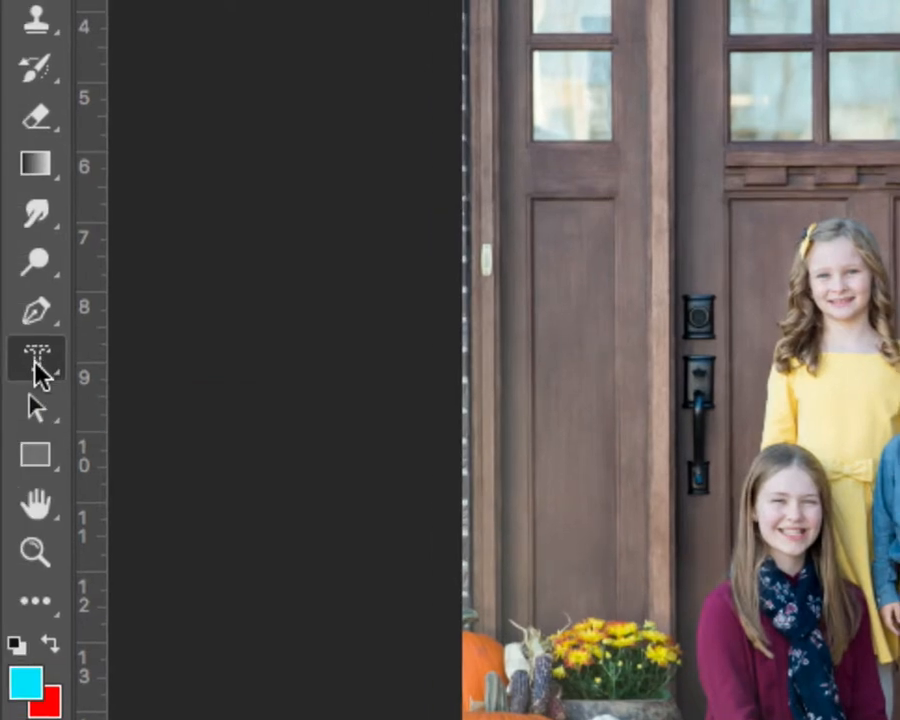
Step: With the Horizontal Type Mask tool set to Arial Black, enter the text BLESSED near the top of the door
right_click(36, 372)
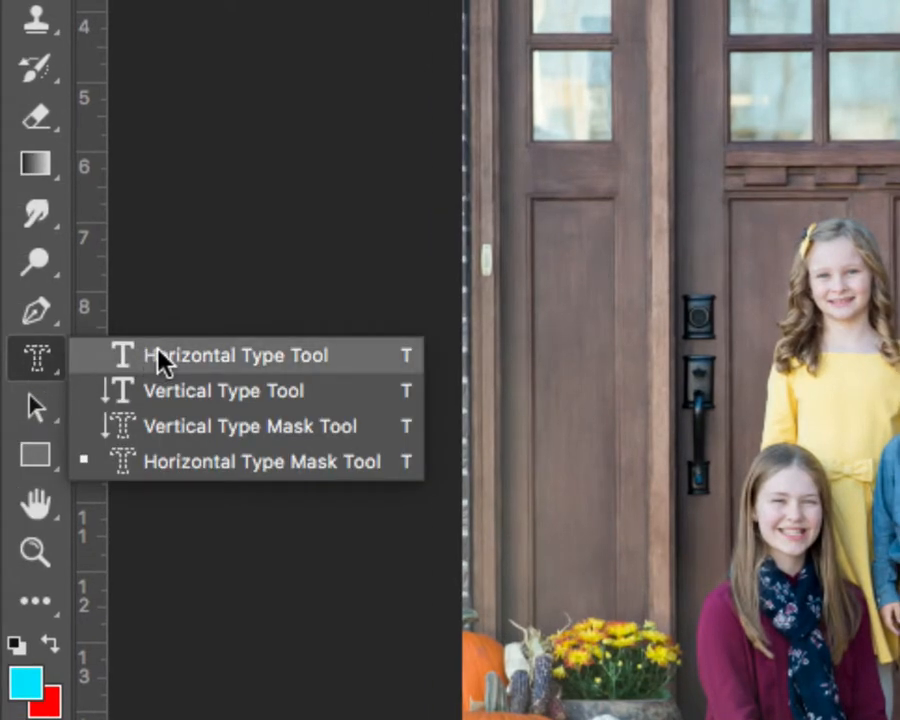
click(187, 464)
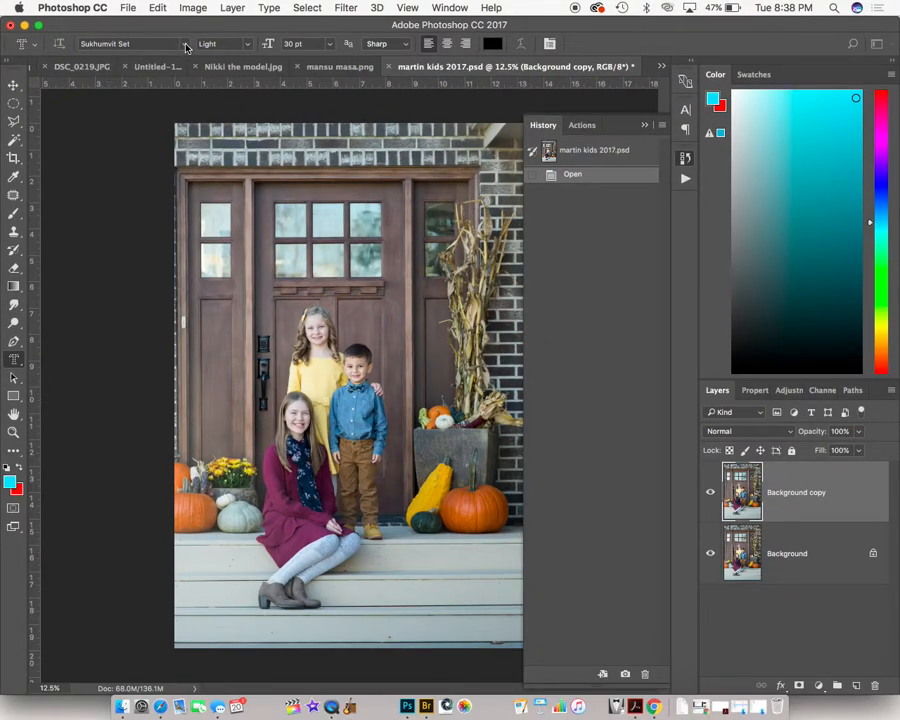
click(185, 45)
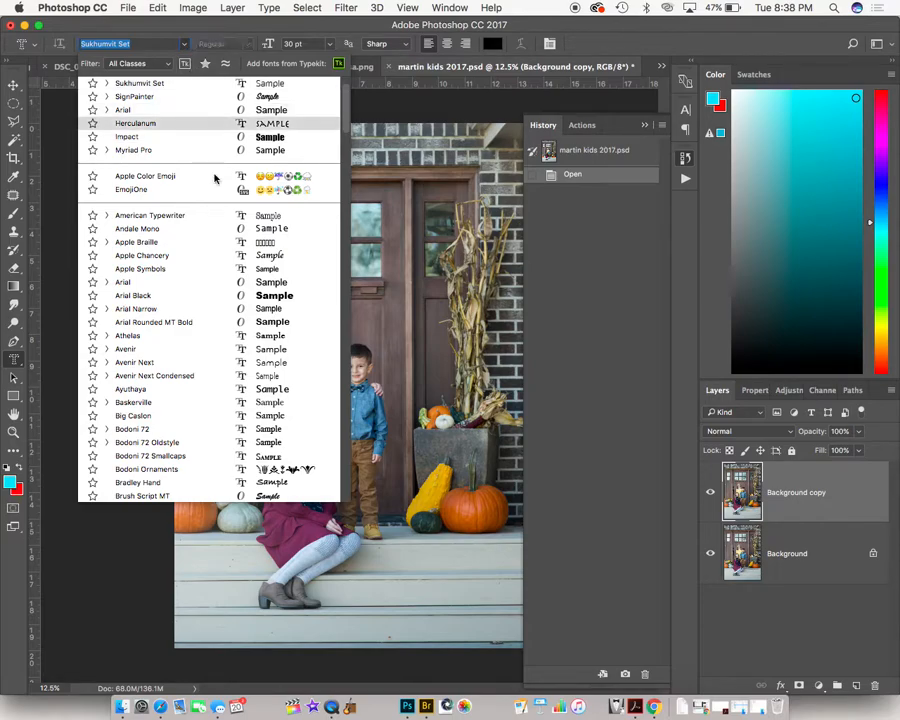
click(197, 297)
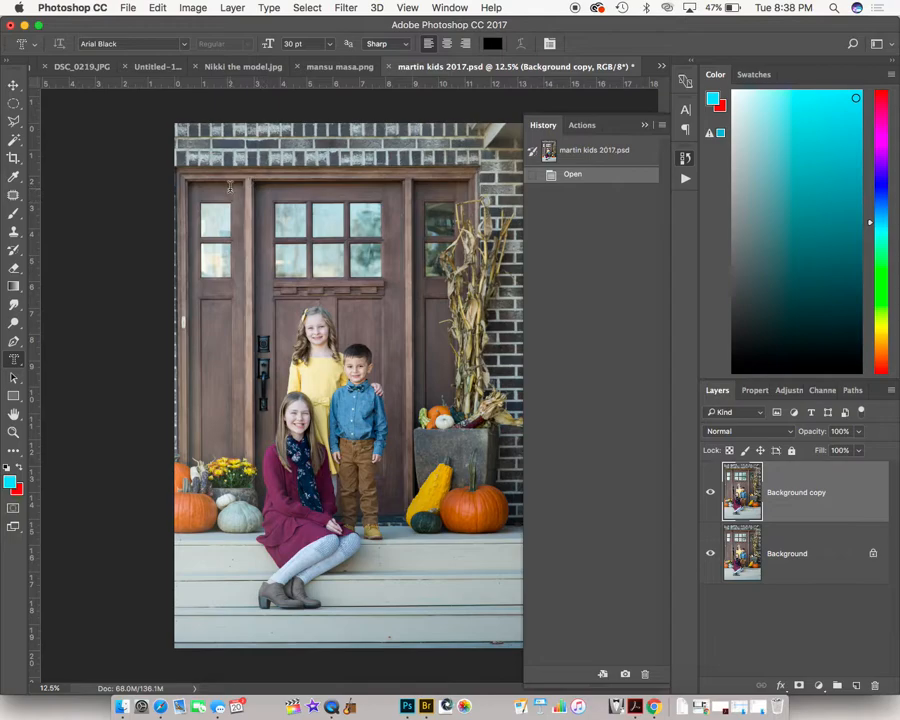
click(227, 197)
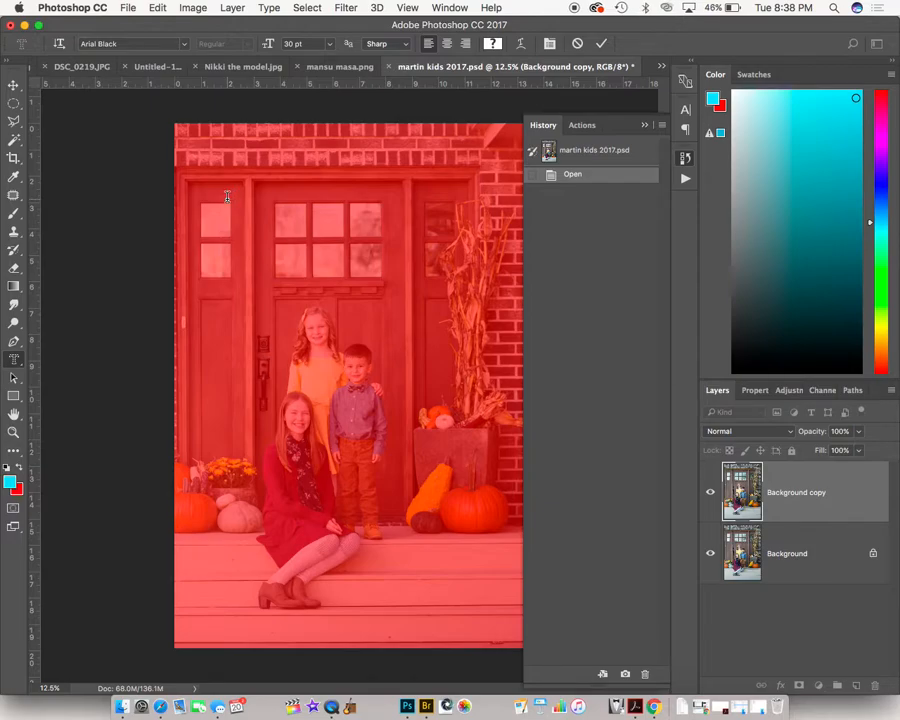
text(SSED)
Step: Select the whole word BLESSED and enlarge it to 72 pt
key(shift+Left)
key(shift+Left)
key(shift+Left)
key(shift+Left)
key(shift+Left)
key(shift+Left)
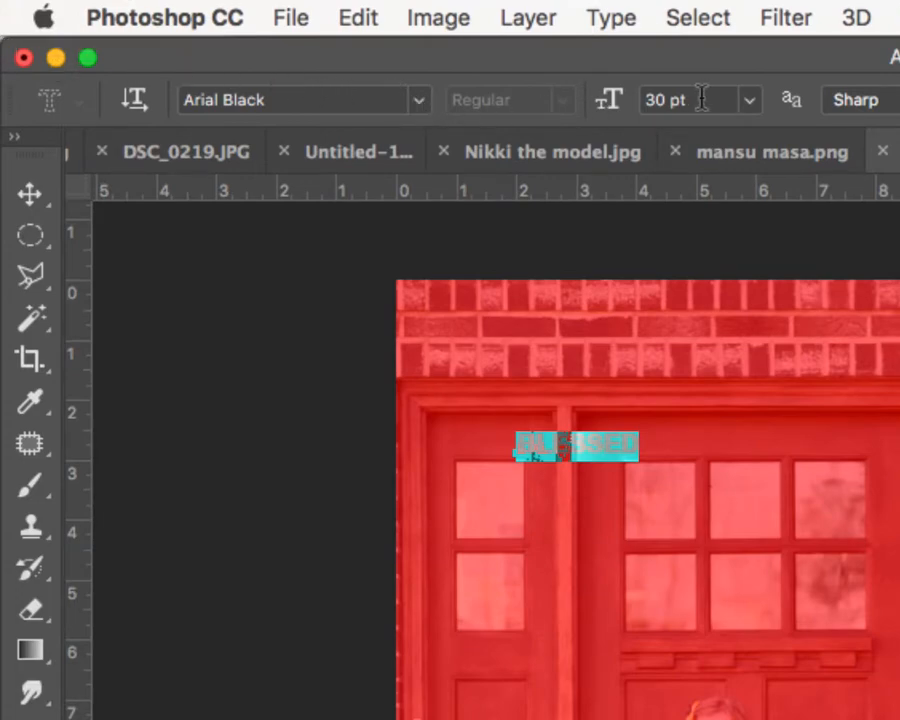
click(751, 101)
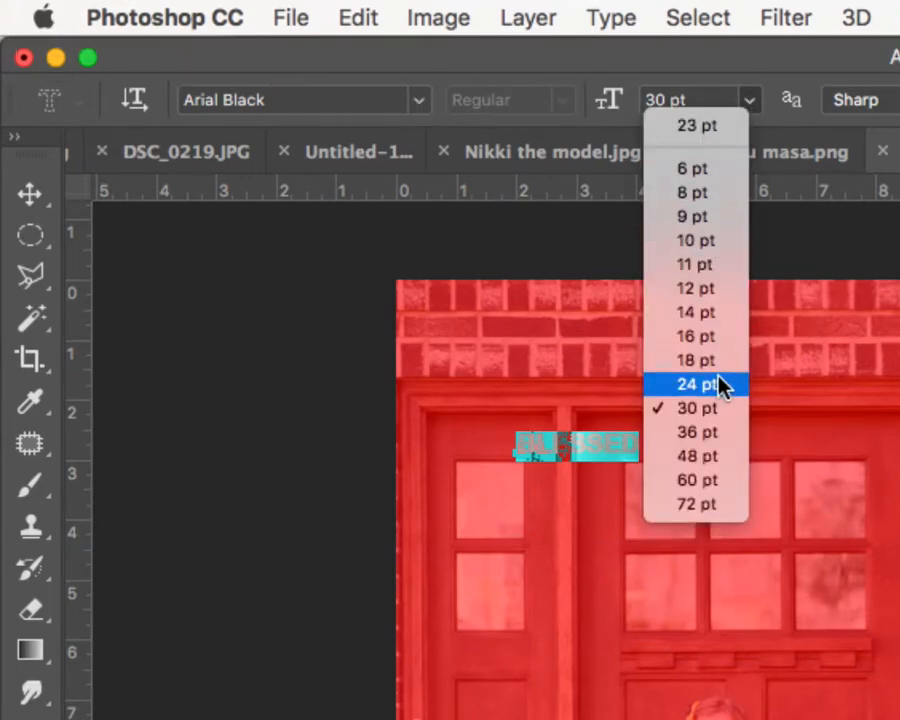
click(705, 506)
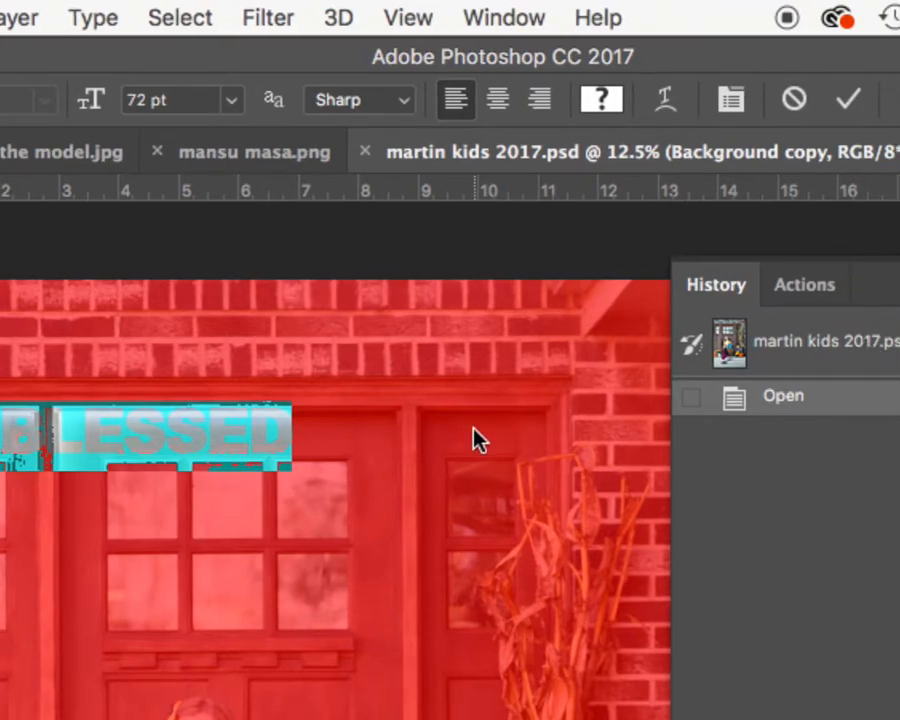
Step: Set the mask text size to 250 pt and commit the text as a selection
click(136, 100)
click(136, 100)
text(2)
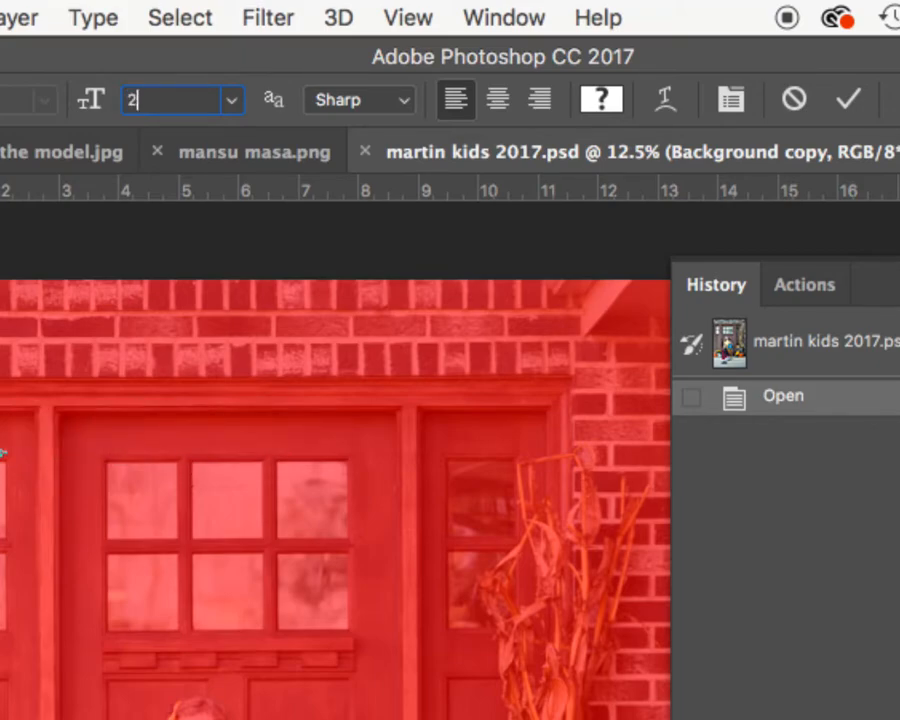
text(50)
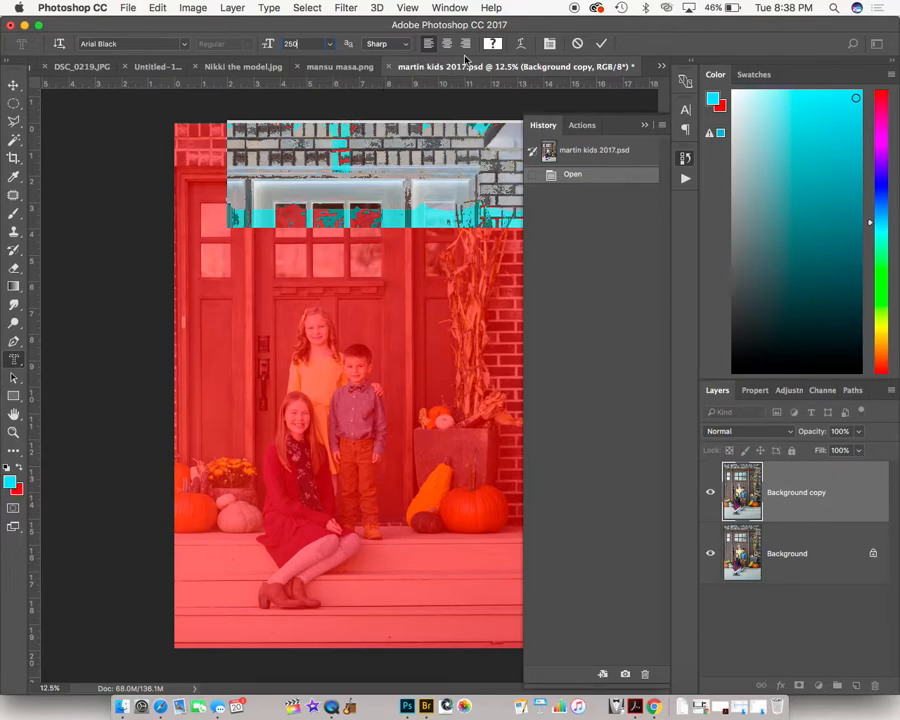
click(600, 44)
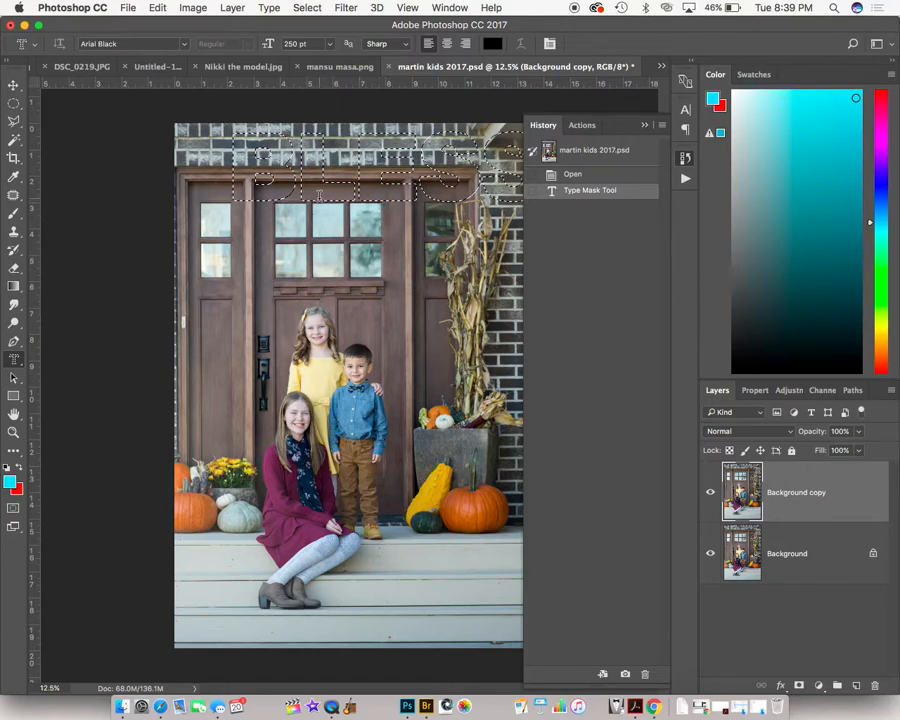
Step: Reposition the BLESSED selection across the top of the door and transform it to about 68% width and 126% height
click(13, 105)
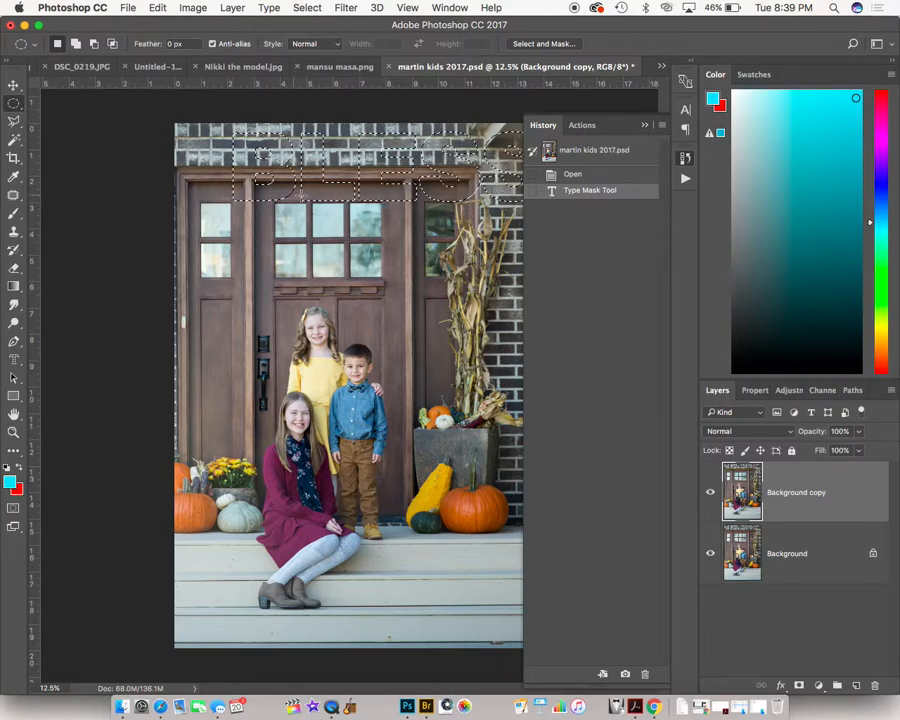
drag(333, 192, 245, 217)
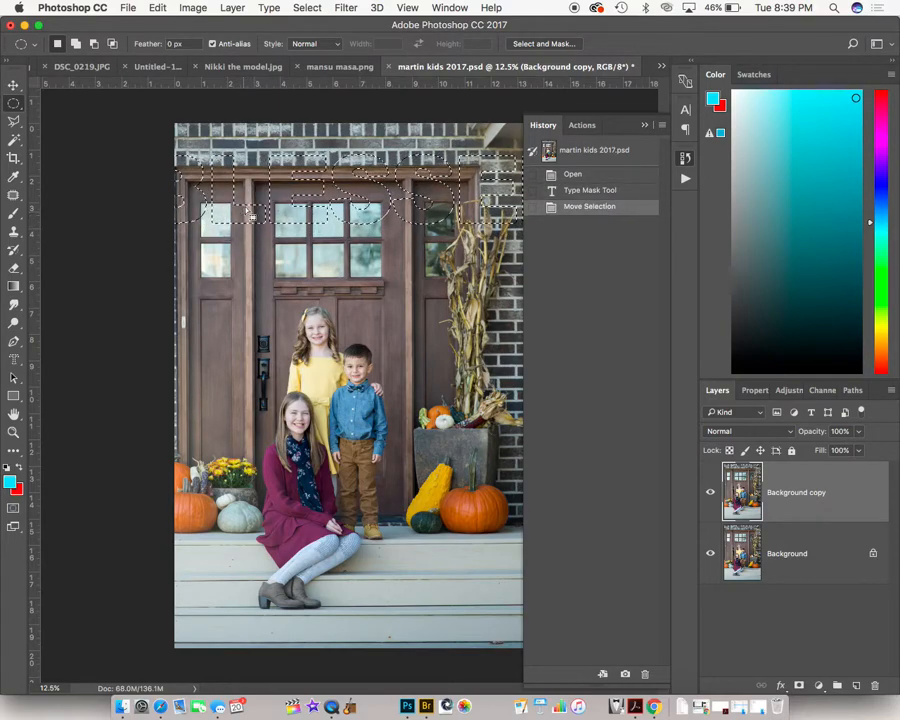
click(307, 8)
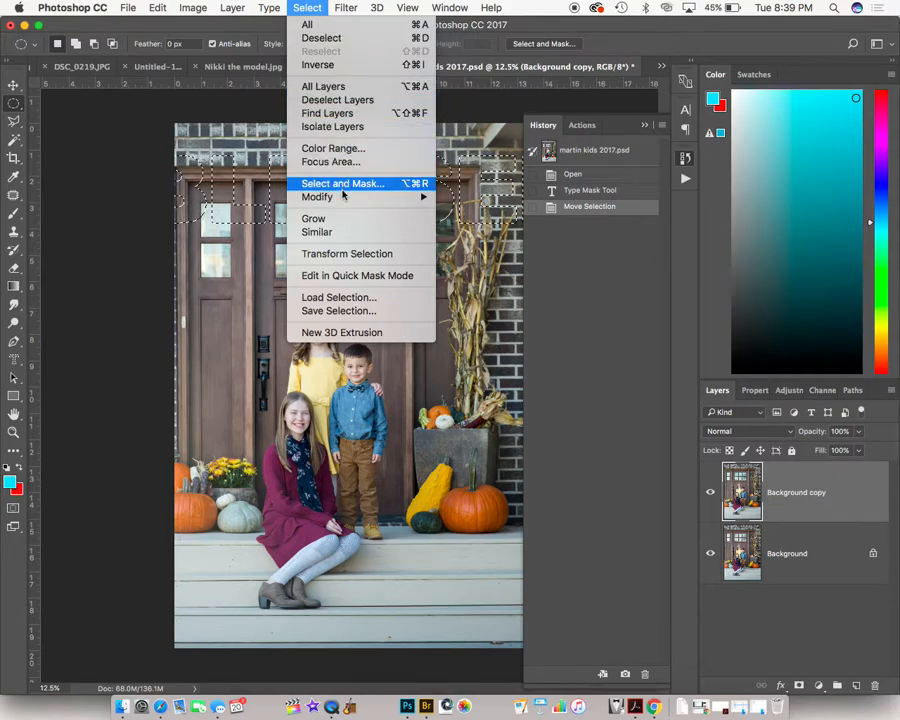
mouse_move(345, 197)
click(353, 256)
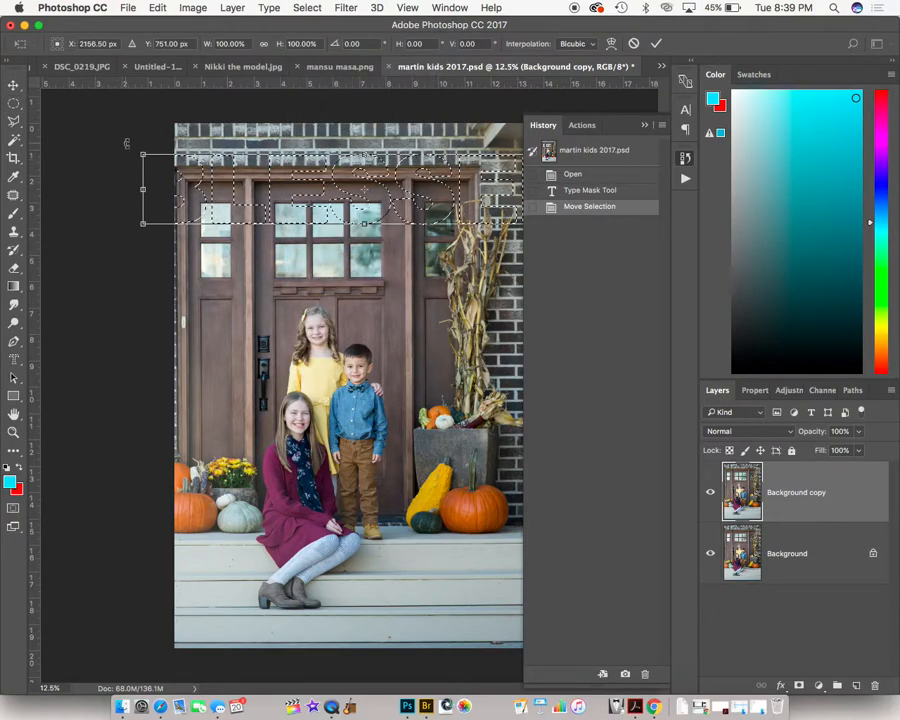
drag(142, 153, 216, 183)
drag(293, 216, 256, 193)
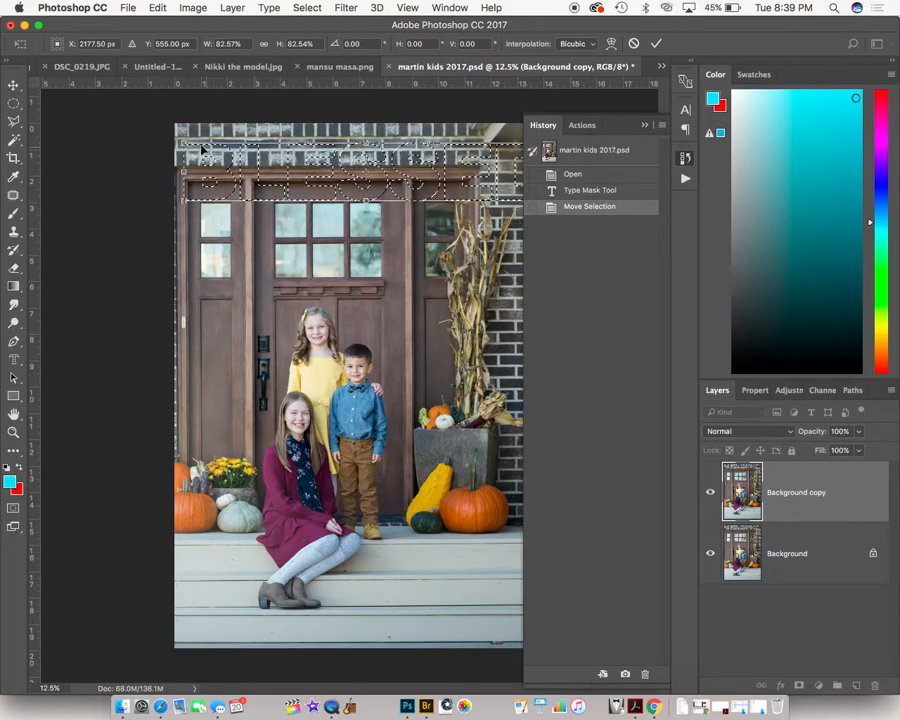
drag(184, 141, 243, 177)
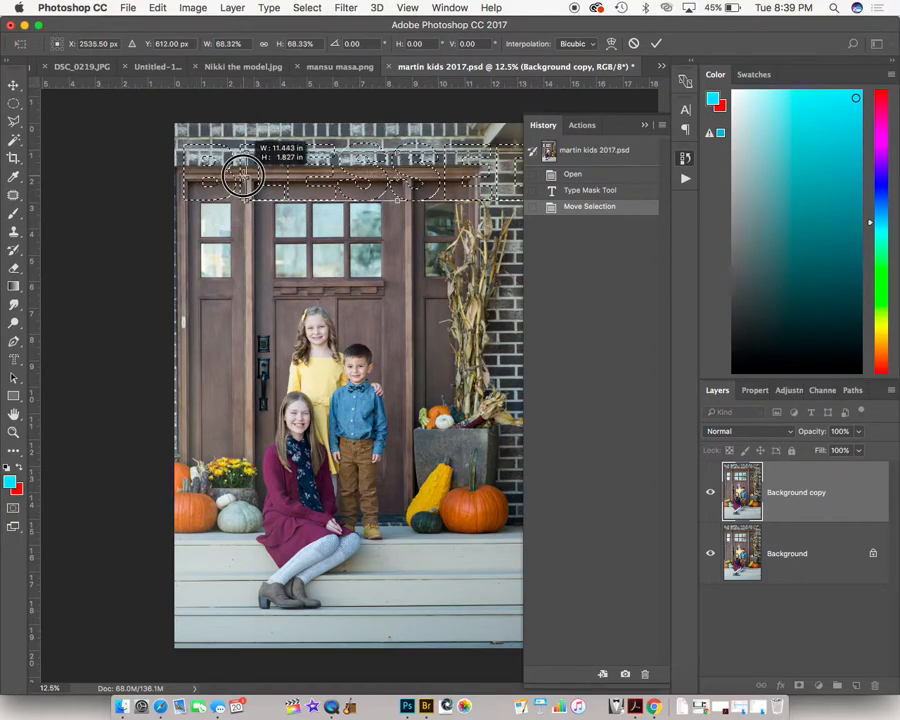
drag(321, 196, 274, 186)
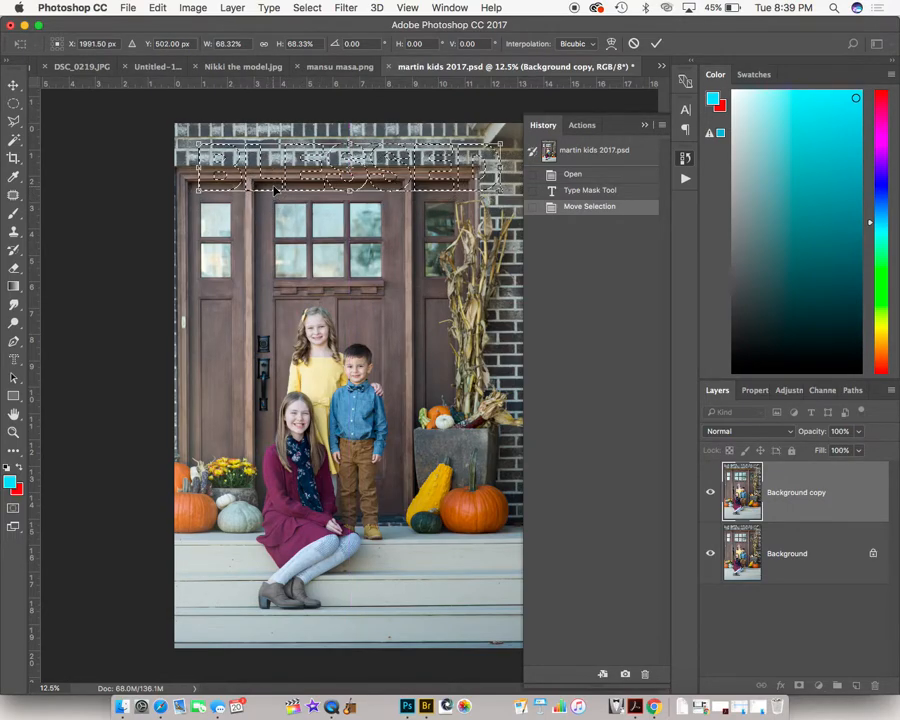
drag(349, 190, 349, 232)
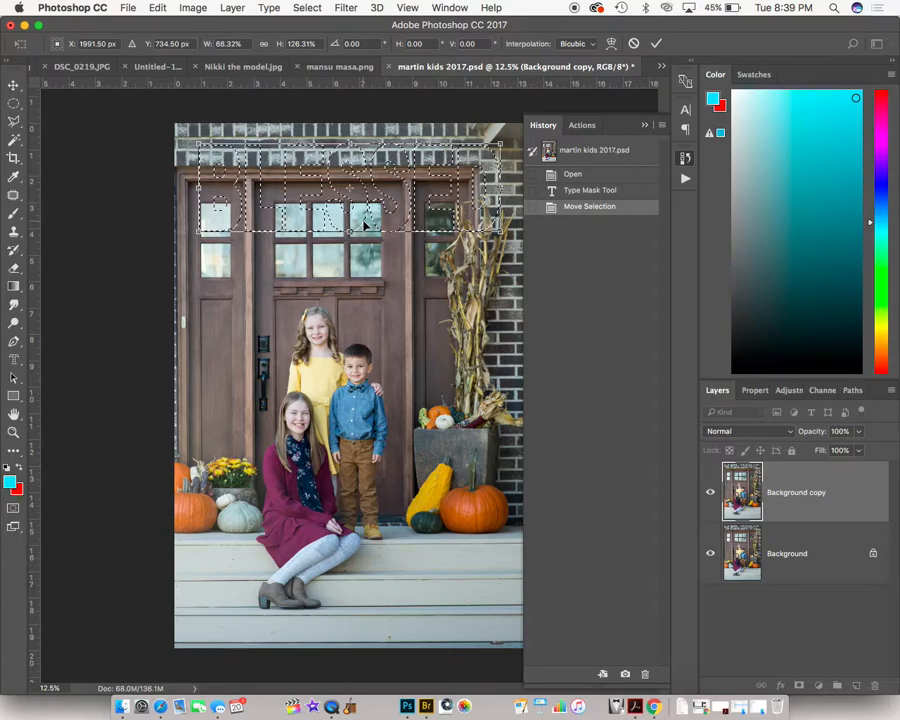
click(655, 45)
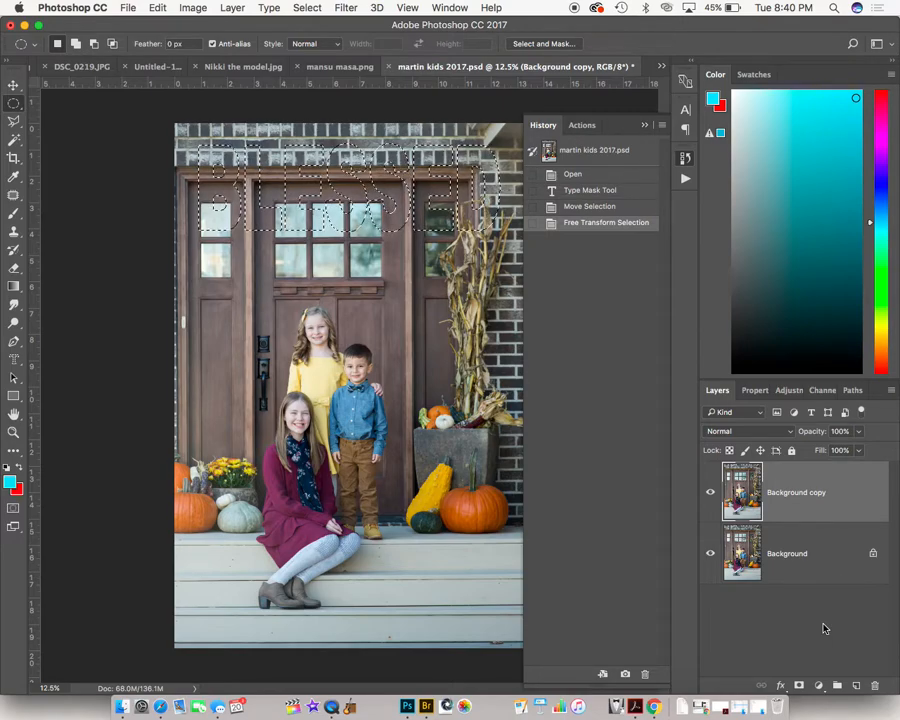
Step: Copy the photo area inside the BLESSED selection onto a new layer above Background copy
key(super+v)
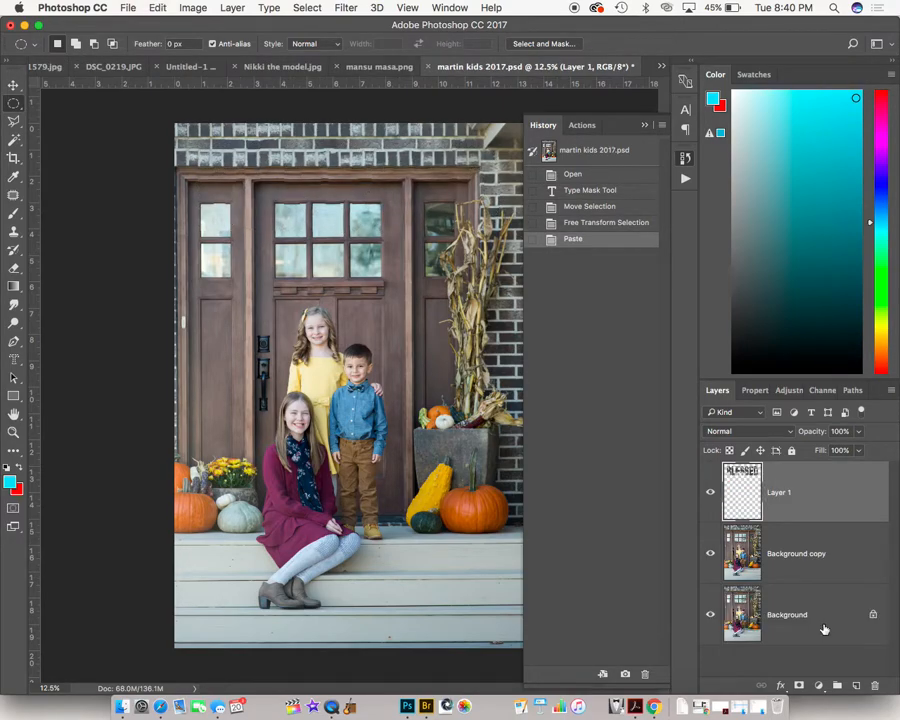
mouse_move(711, 553)
mouse_down()
mouse_move(711, 620)
mouse_move(710, 556)
mouse_up()
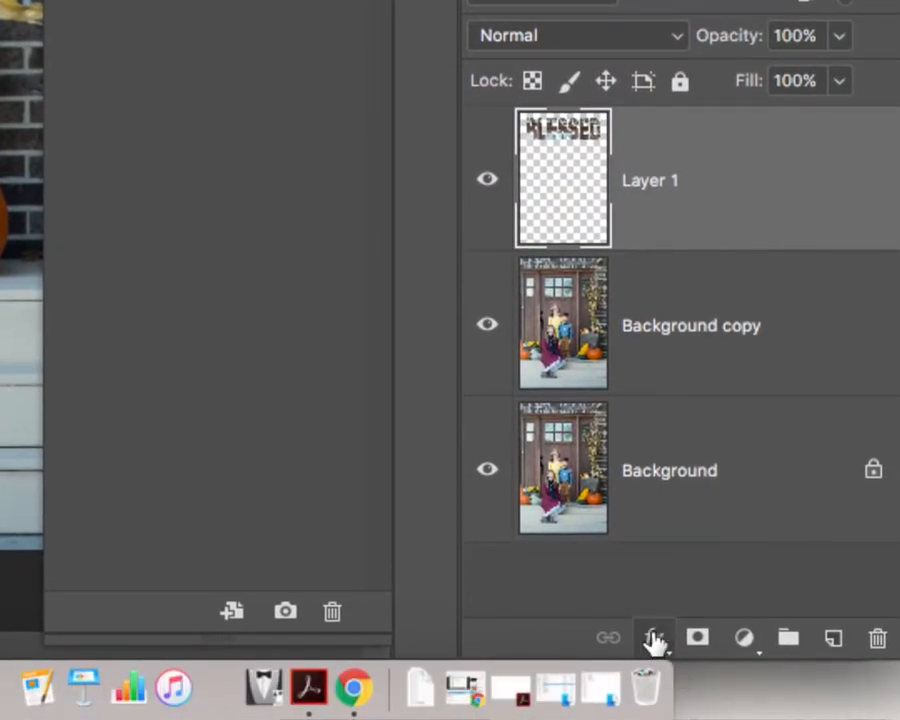
Step: Add a drop shadow to the BLESSED layer with distance 21 px, spread 33% and size 32 px
click(655, 638)
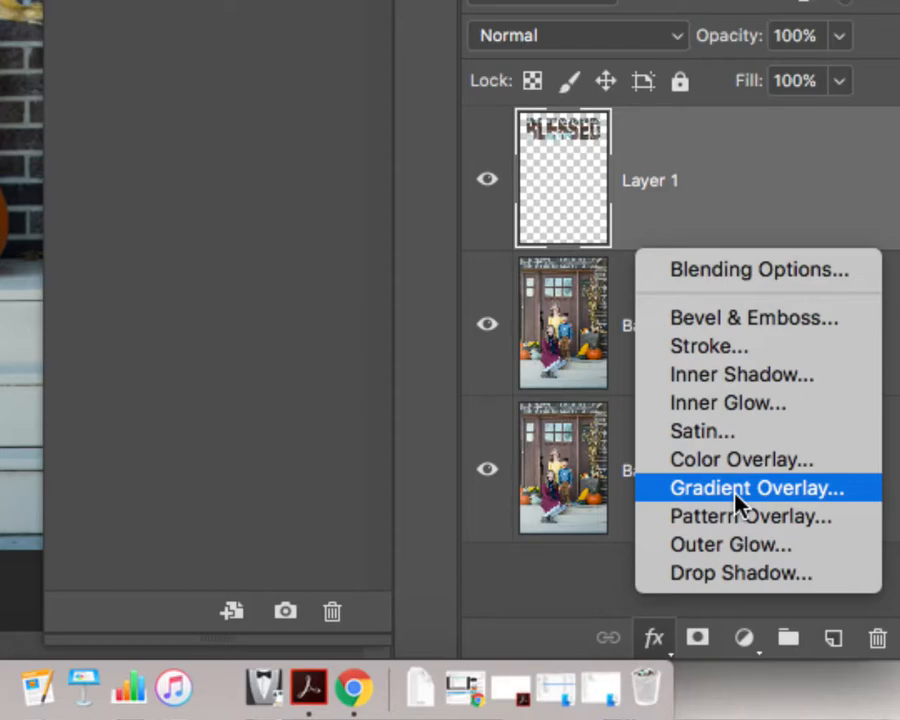
click(739, 577)
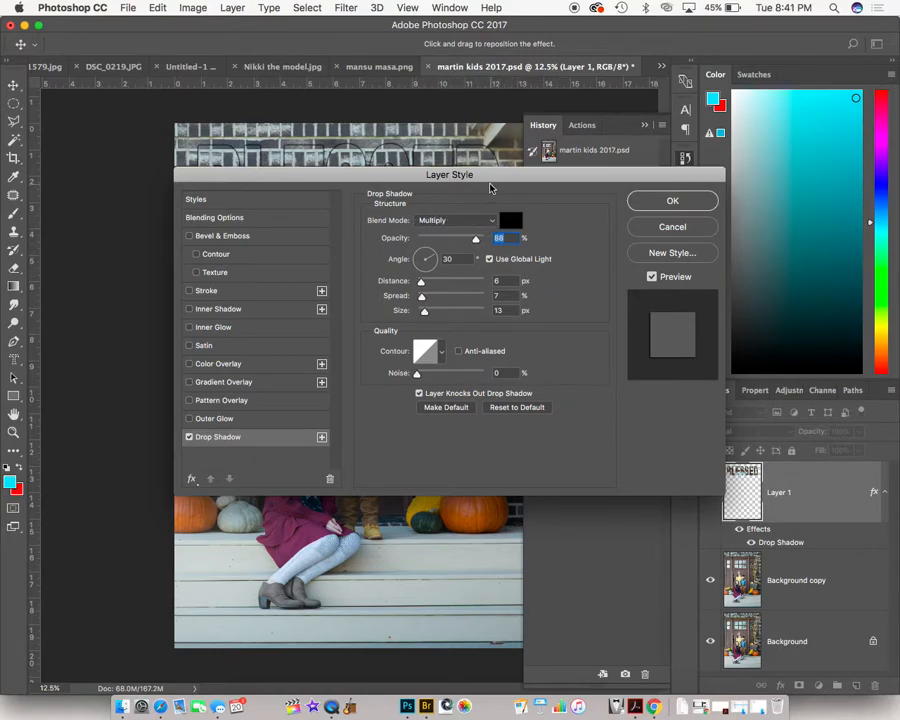
drag(490, 177, 460, 292)
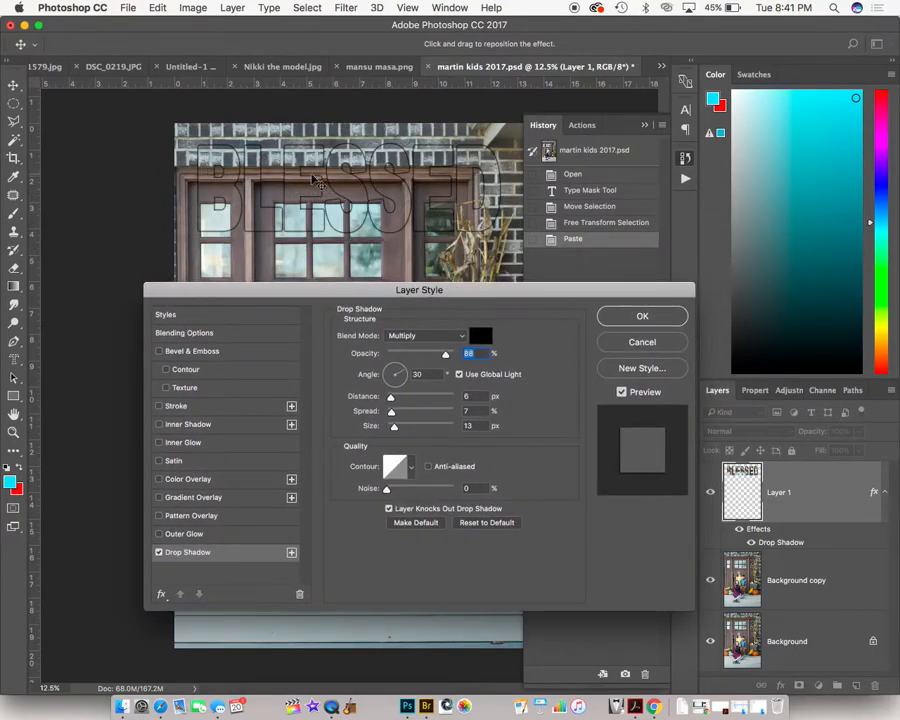
drag(391, 396, 396, 400)
drag(402, 398, 399, 426)
click(394, 412)
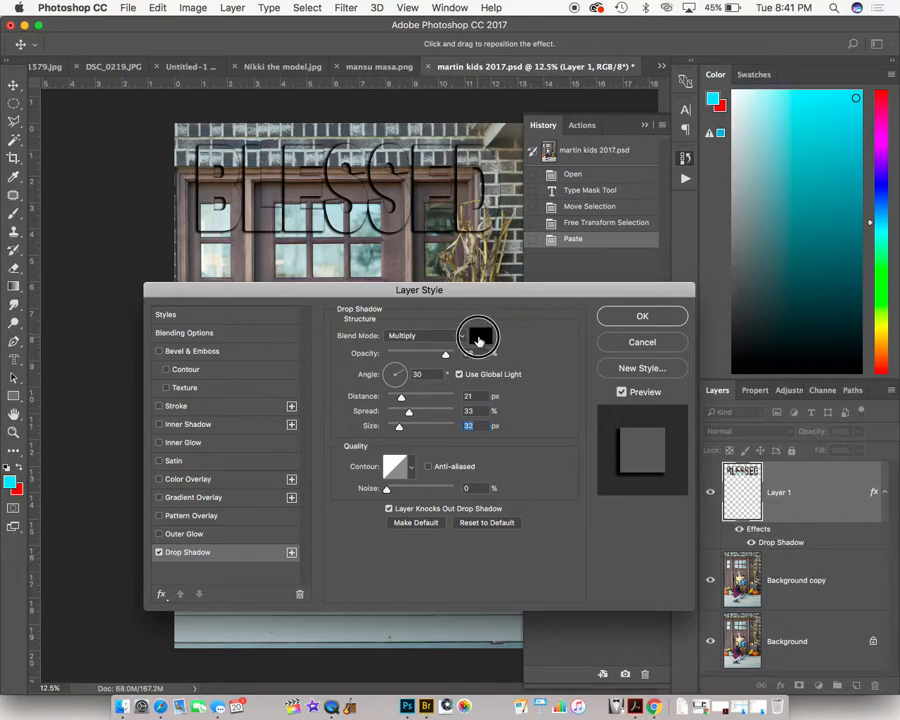
Step: Change the drop shadow colour to near-white faf3f3 and its blend mode to Normal
click(481, 335)
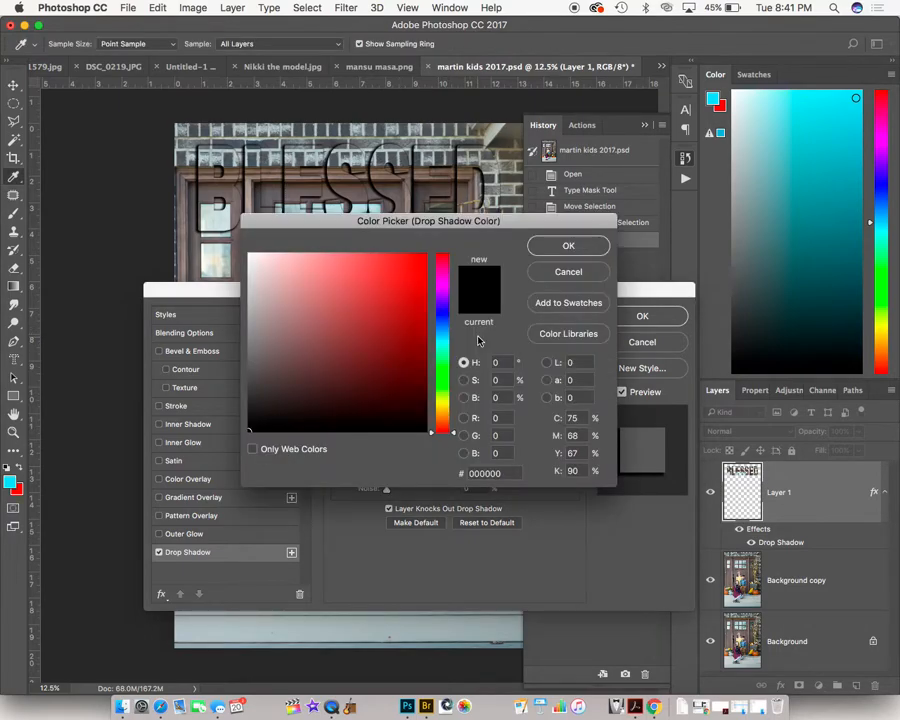
click(256, 256)
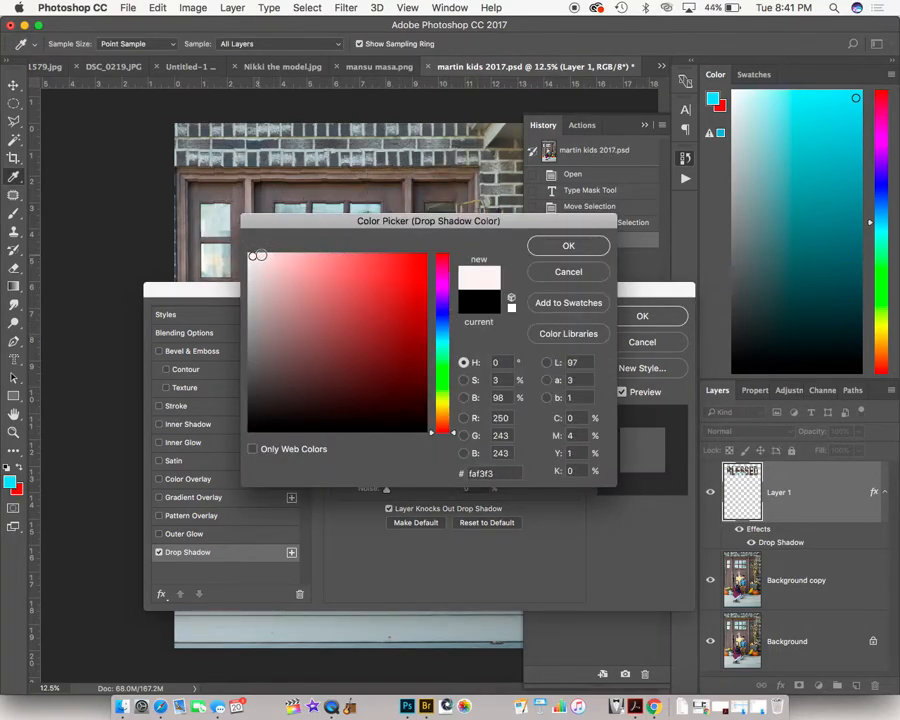
click(568, 245)
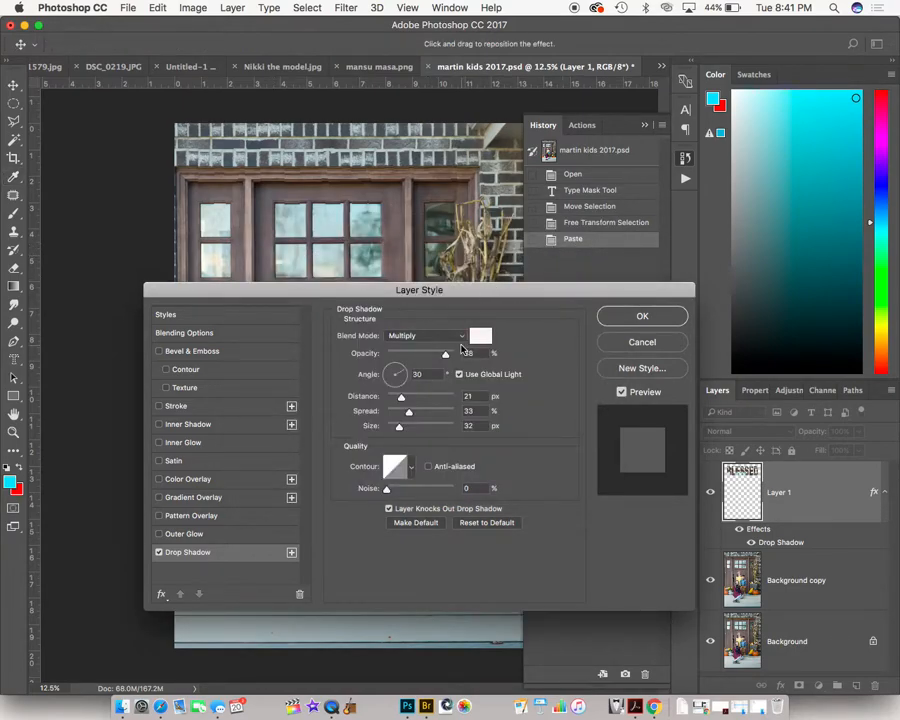
click(463, 336)
click(463, 340)
click(459, 340)
click(459, 340)
click(463, 336)
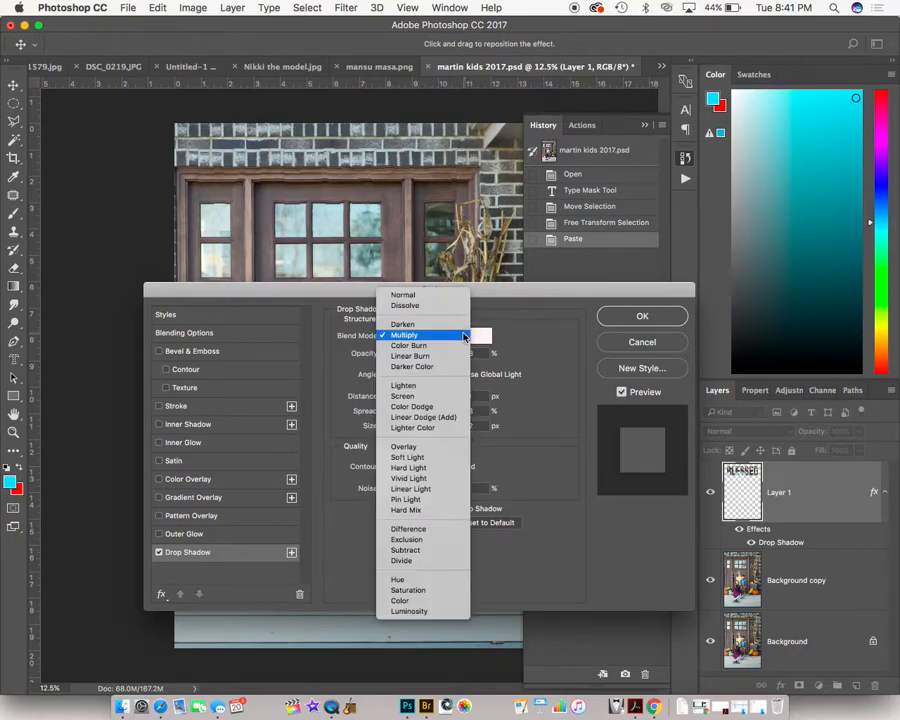
click(440, 295)
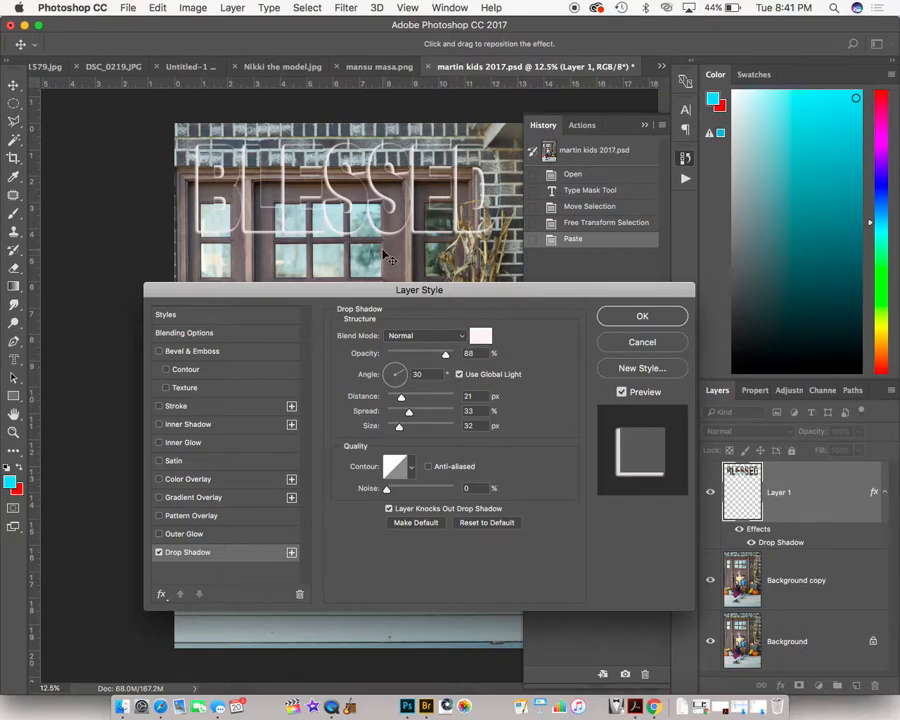
Step: Adjust the drop shadow to an 86° angle, 23 px distance, 34% spread and 76 px size, and apply the style
mouse_move(372, 249)
mouse_down()
mouse_move(378, 255)
mouse_move(404, 235)
mouse_move(379, 233)
mouse_move(378, 251)
mouse_up()
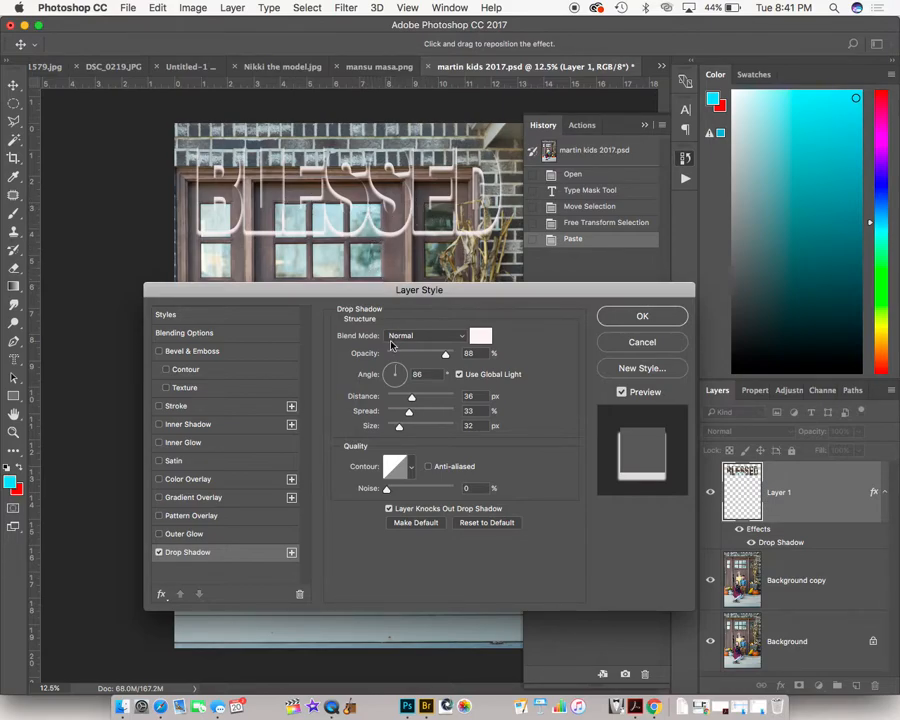
click(411, 396)
mouse_move(411, 396)
mouse_down()
mouse_move(424, 394)
mouse_move(402, 396)
mouse_move(400, 426)
mouse_move(421, 426)
mouse_move(402, 412)
mouse_move(410, 413)
mouse_up()
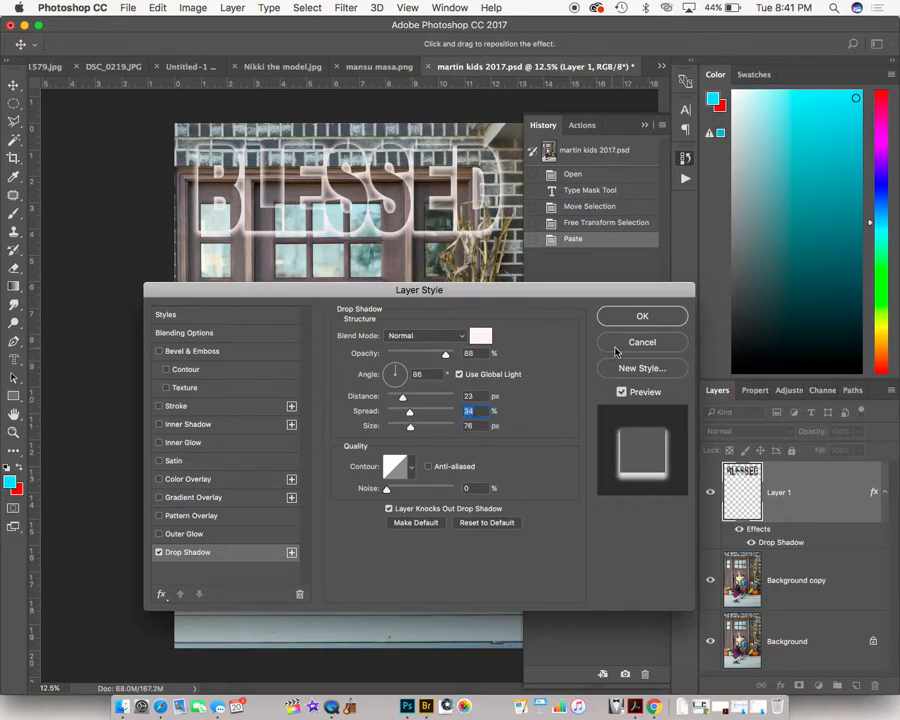
click(640, 316)
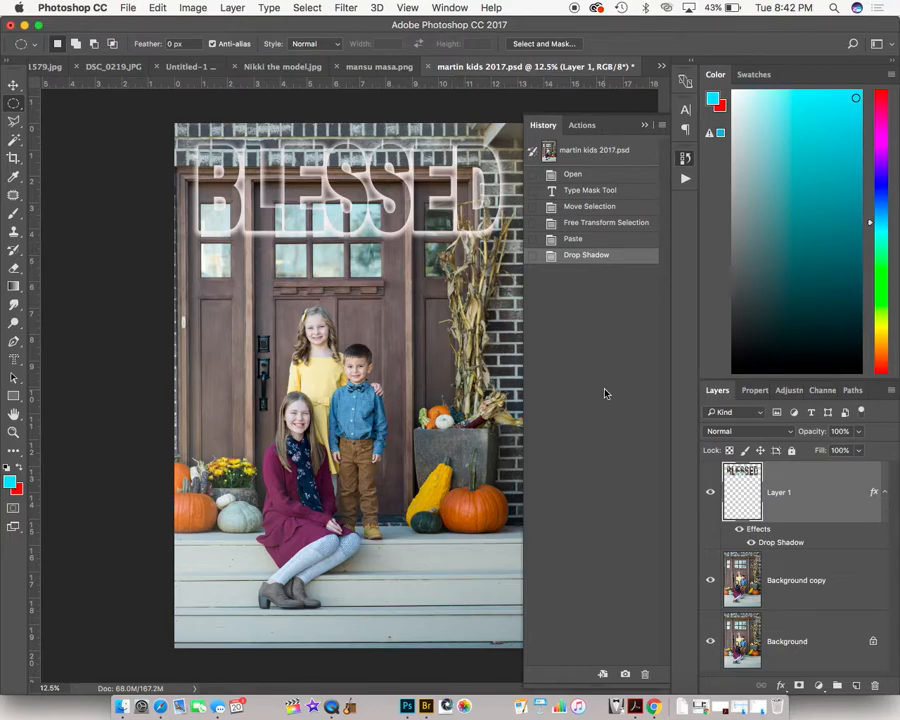
Step: Hide both photo layers to isolate the BLESSED letters, and show Background copy again
click(711, 580)
click(711, 641)
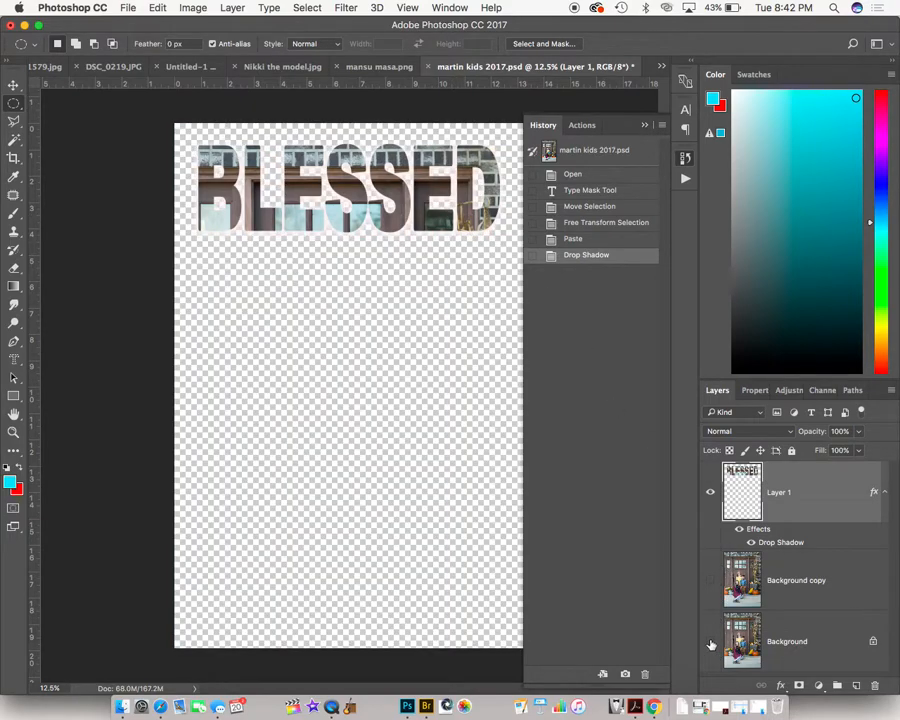
click(711, 580)
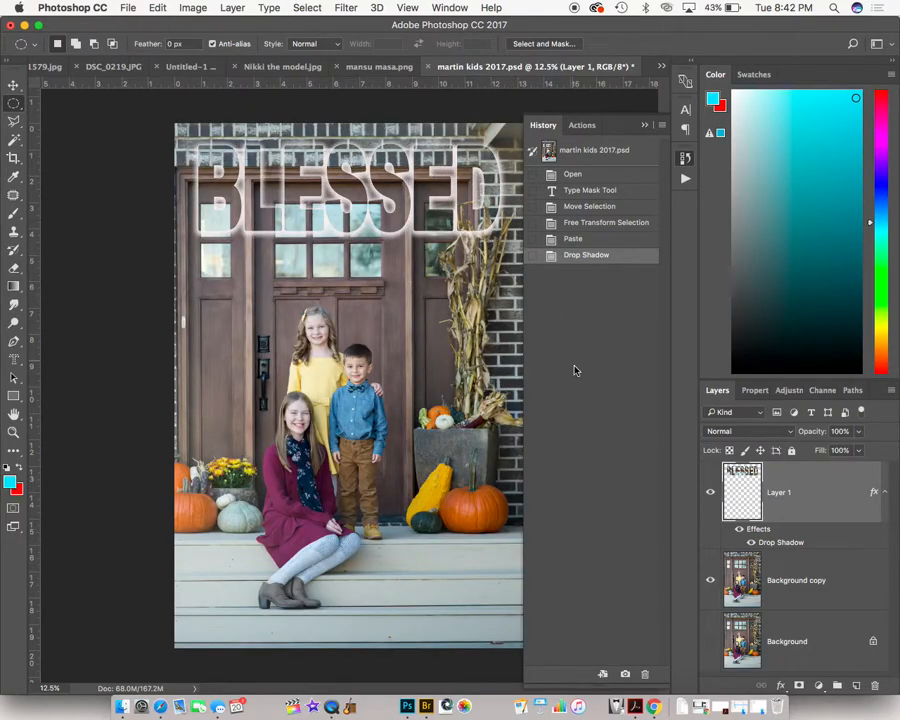
Step: Toggle the BLESSED layer's effects and the Background copy layer off and on to compare the text with and without its shadow
click(739, 530)
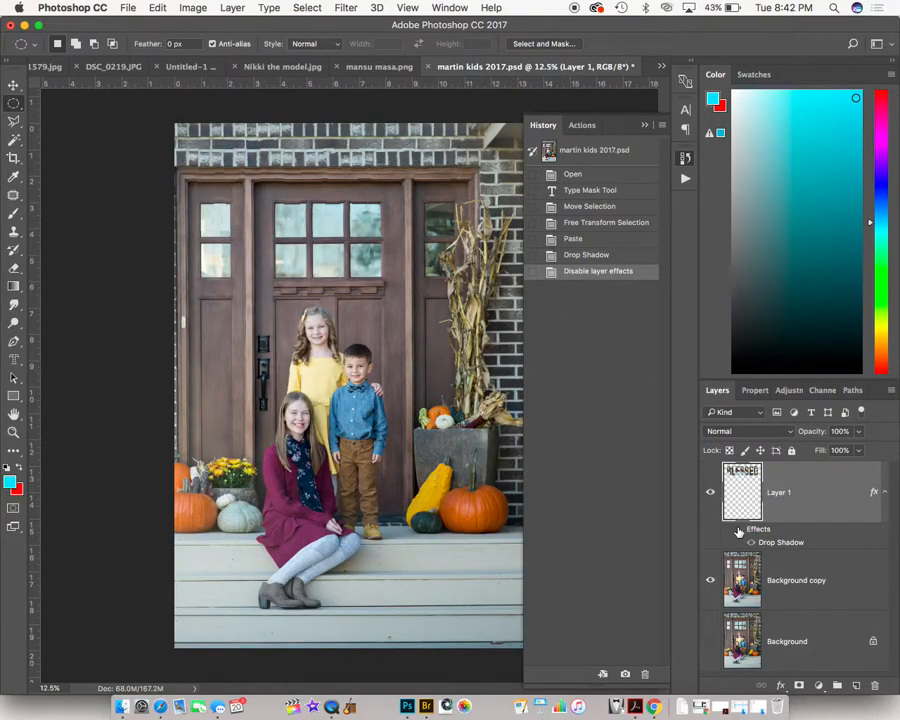
click(710, 581)
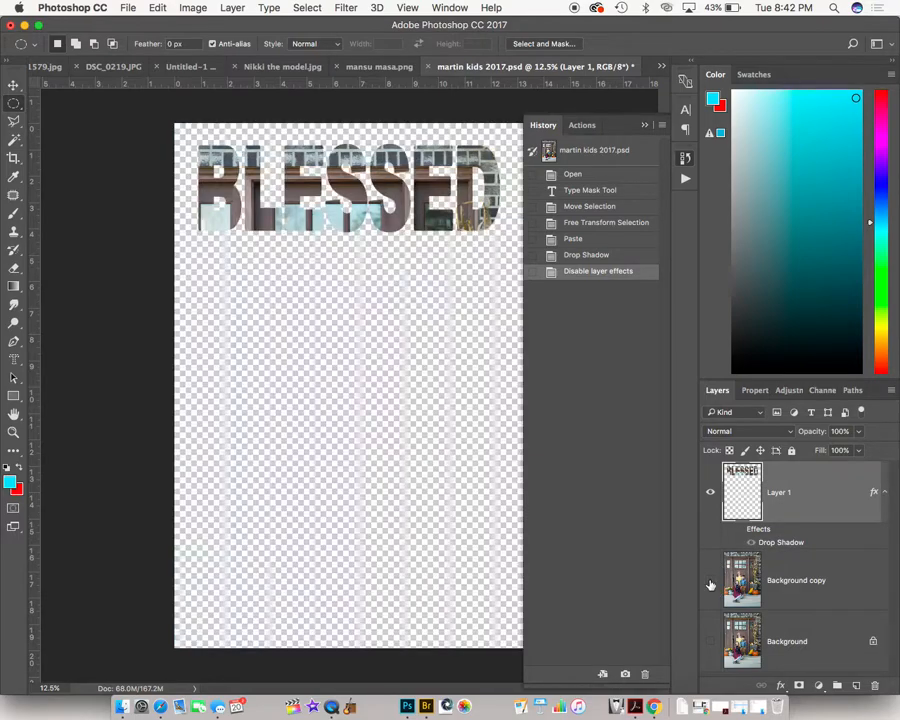
click(710, 581)
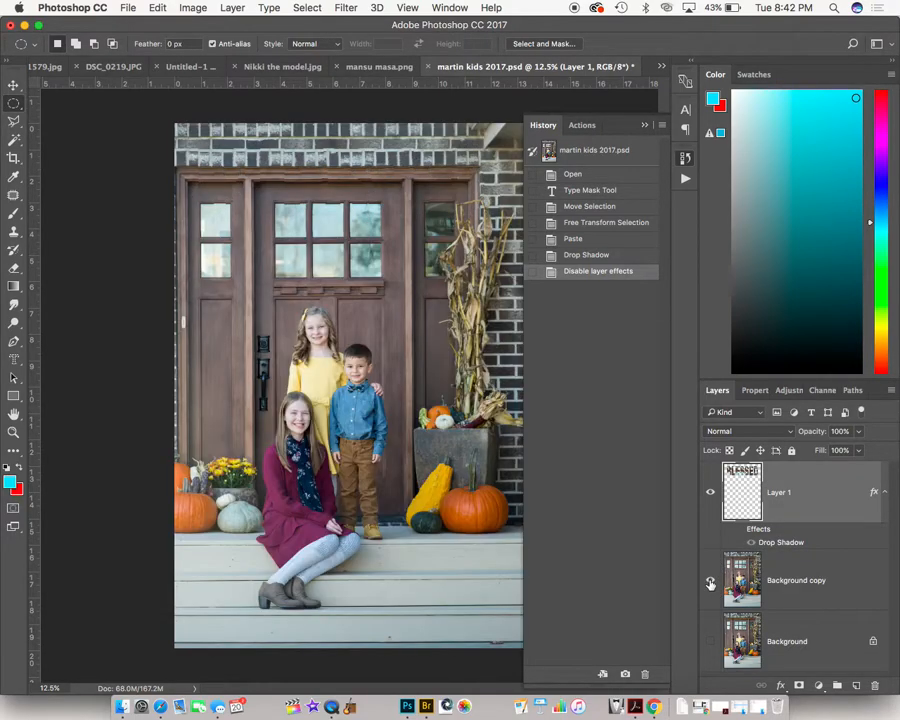
click(738, 530)
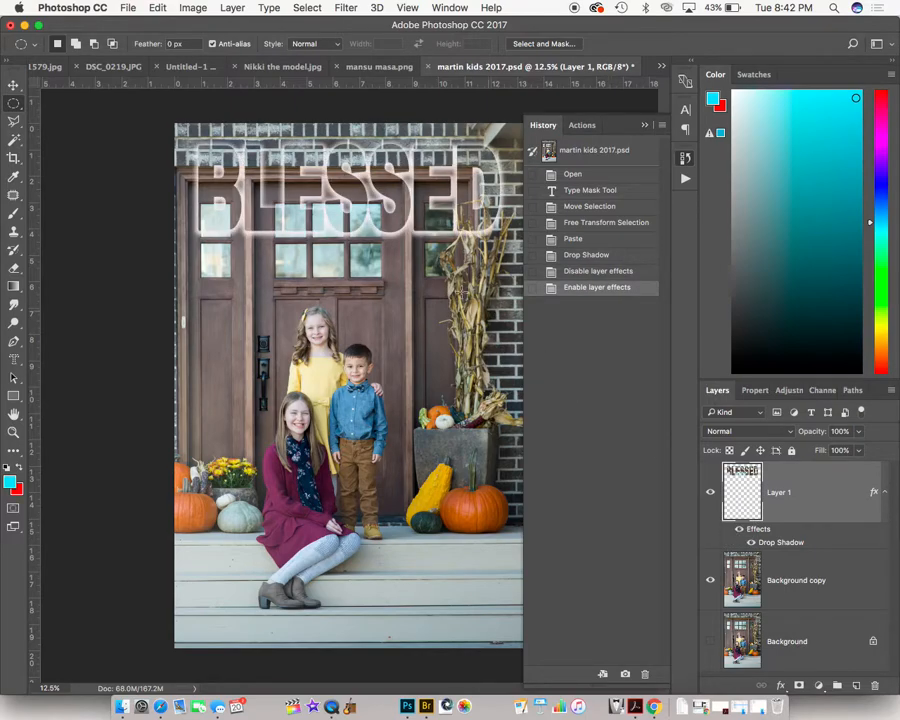